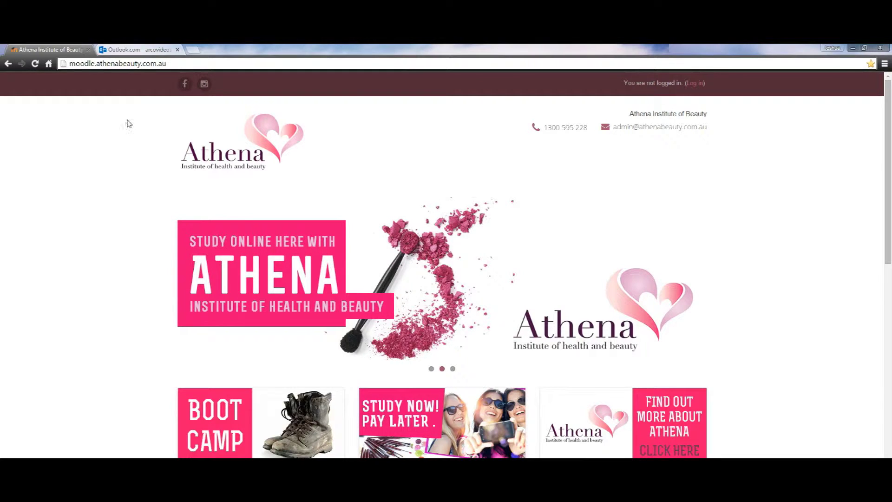
Switch from the logged-out Athena homepage to the Outlook.com inbox.
click(149, 50)
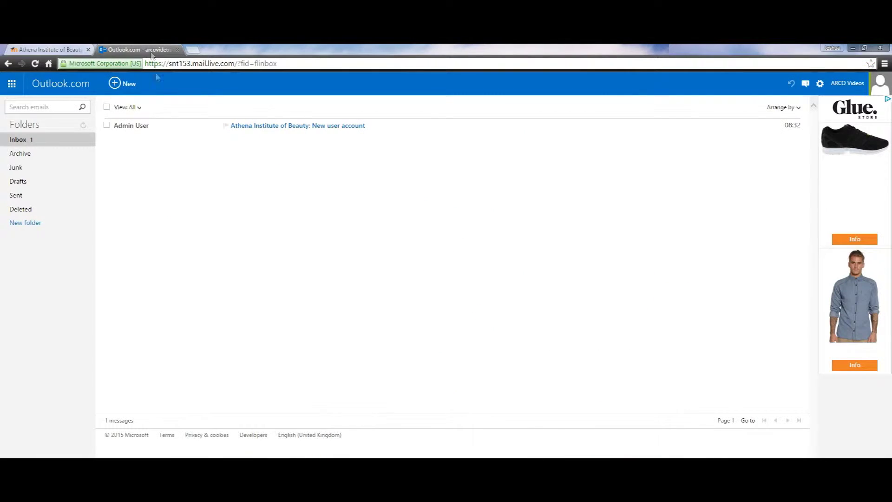
Open the New user account email and paste username test123 into the Athena login form.
click(152, 126)
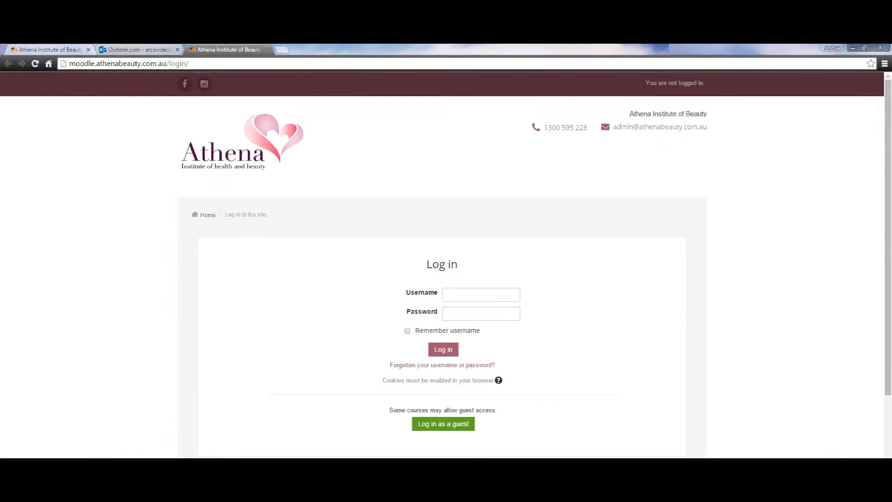
click(136, 49)
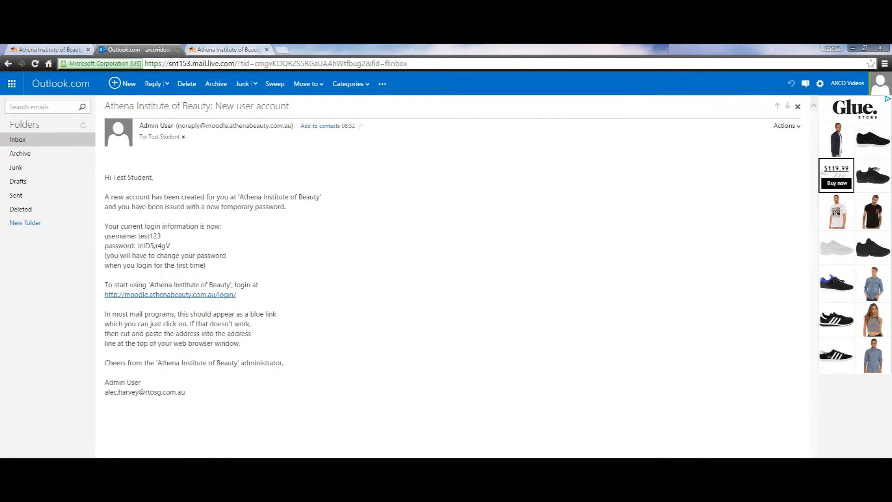
drag(162, 237, 138, 237)
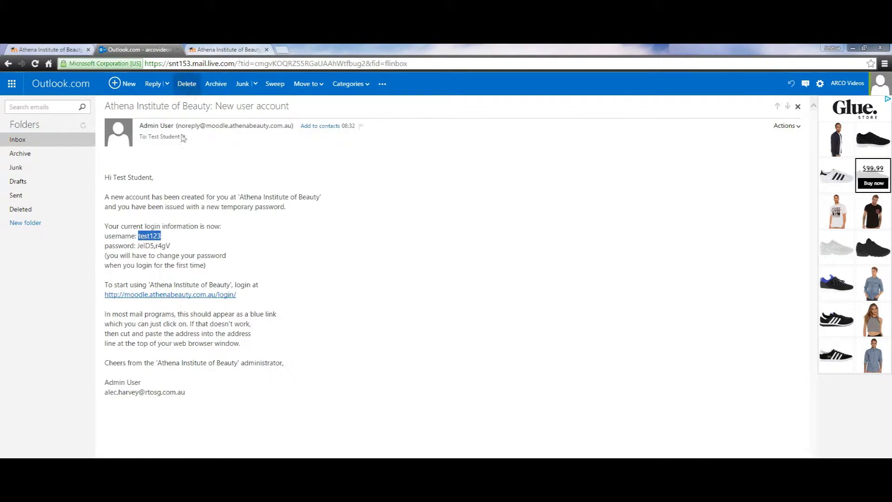
right_click(154, 235)
click(171, 238)
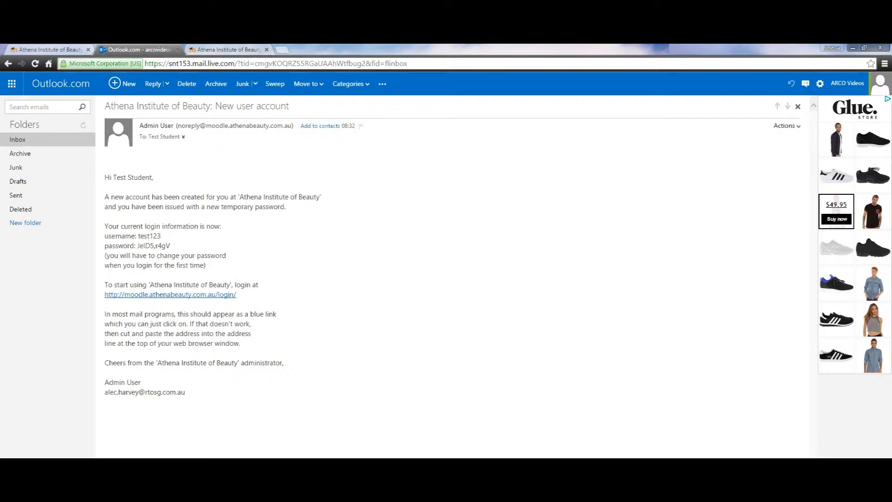
click(227, 49)
click(481, 294)
key(ctrl+v)
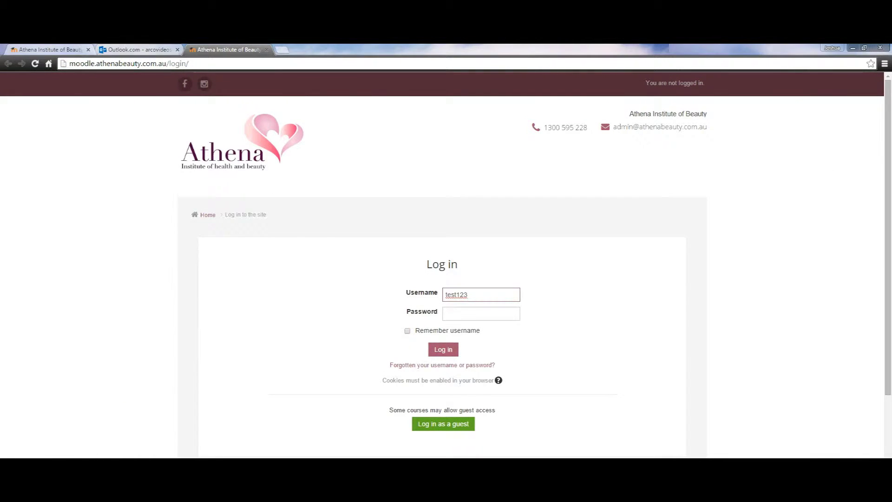
Copy the temporary password from the email into the login form and log in.
click(136, 50)
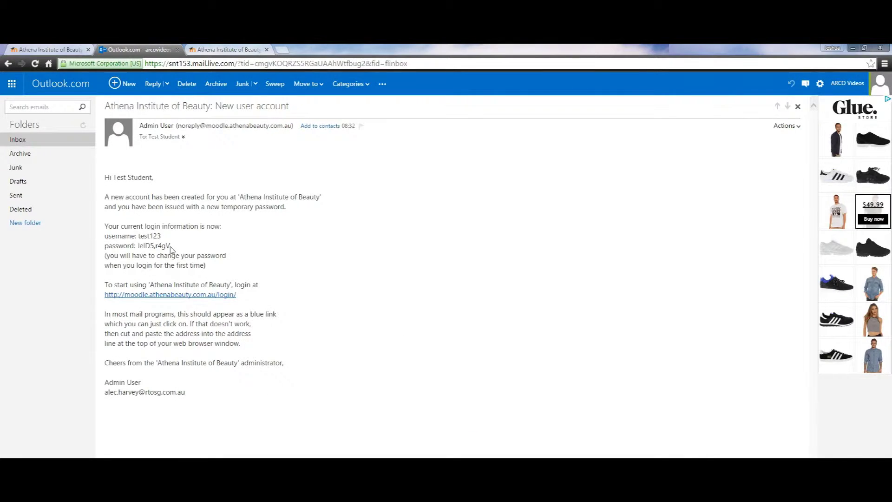
drag(171, 247, 137, 246)
right_click(141, 246)
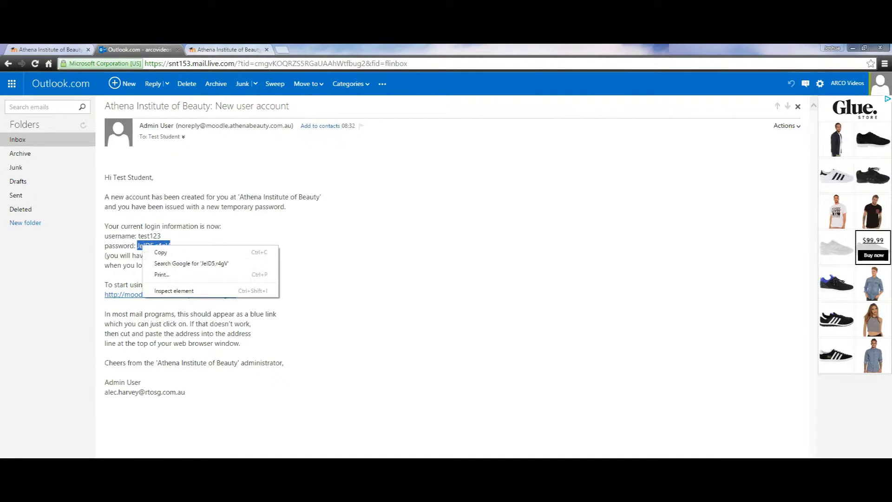
click(166, 255)
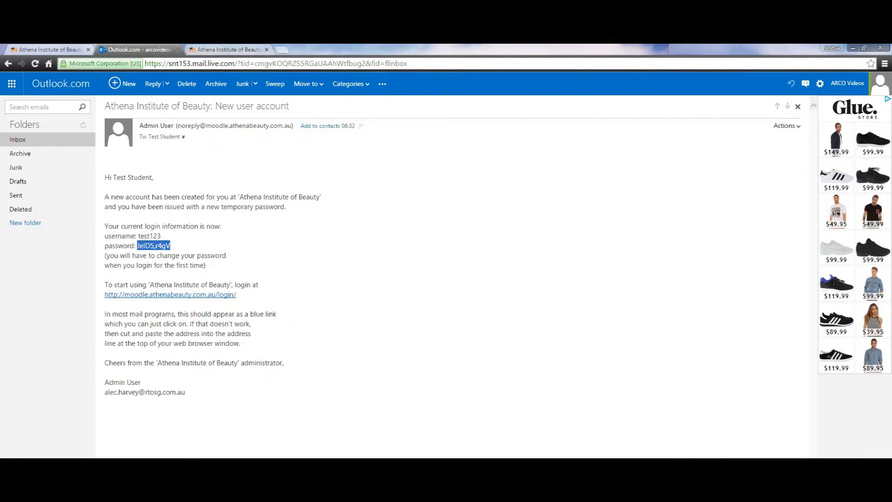
click(227, 49)
key(Tab)
key(ctrl+v)
click(451, 350)
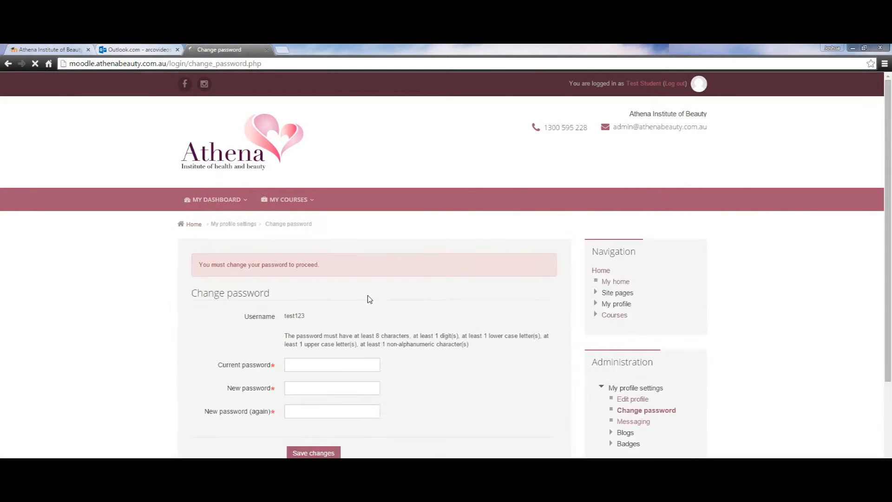
scroll(363, 293, down, 1)
Fill in the current and new passwords, then continue past the password-changed confirmation.
click(308, 274)
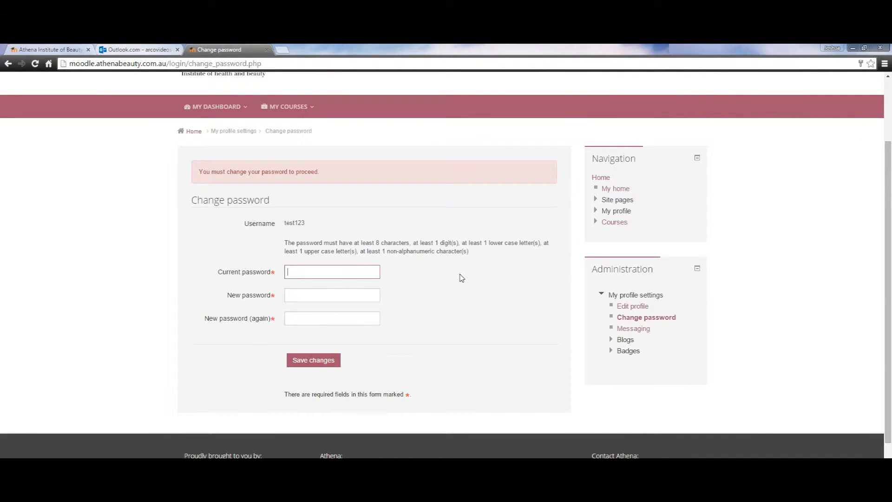
key(Tab)
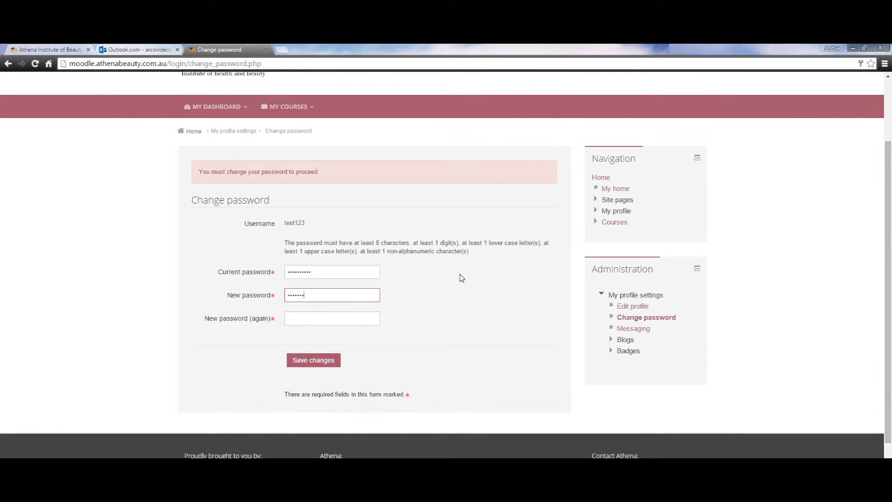
key(Tab)
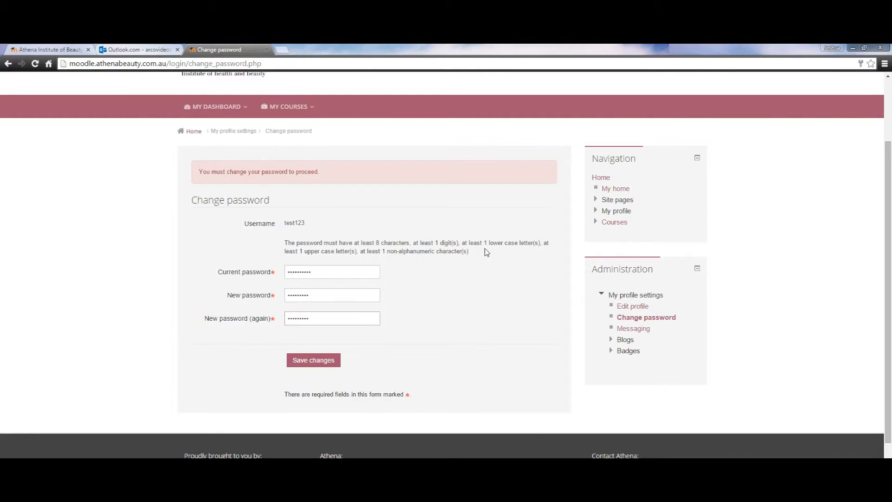
drag(484, 253, 304, 247)
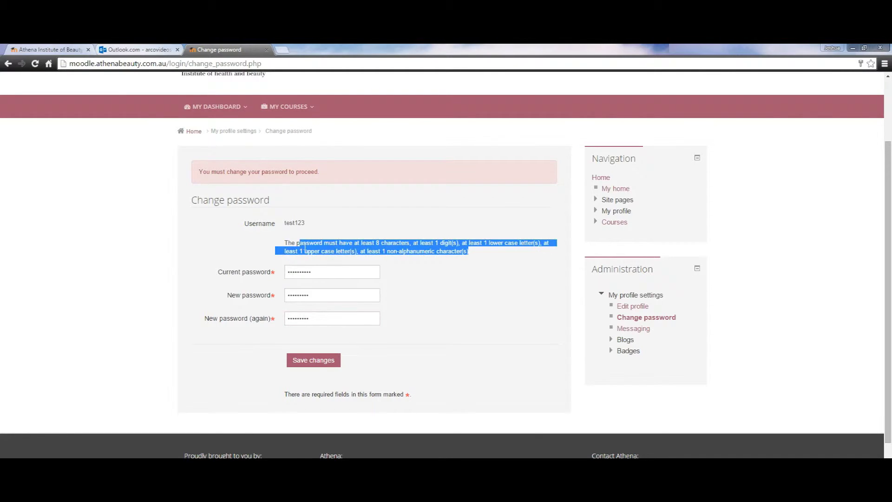
click(447, 263)
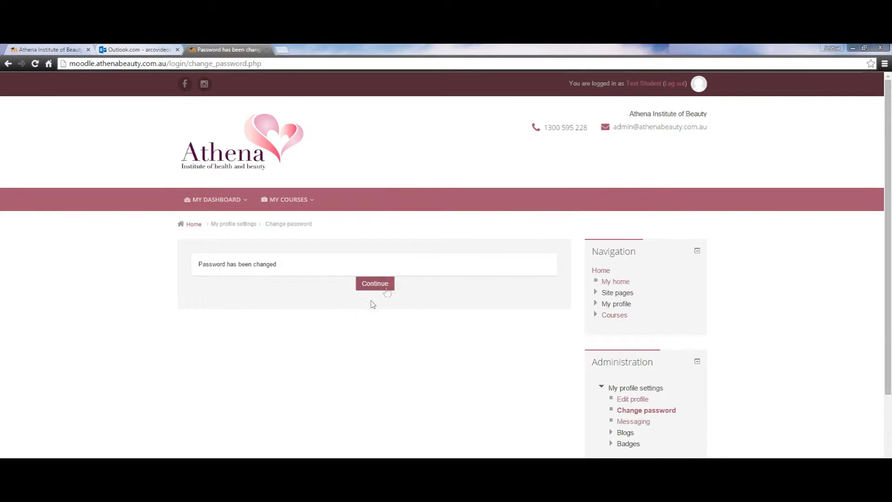
click(389, 287)
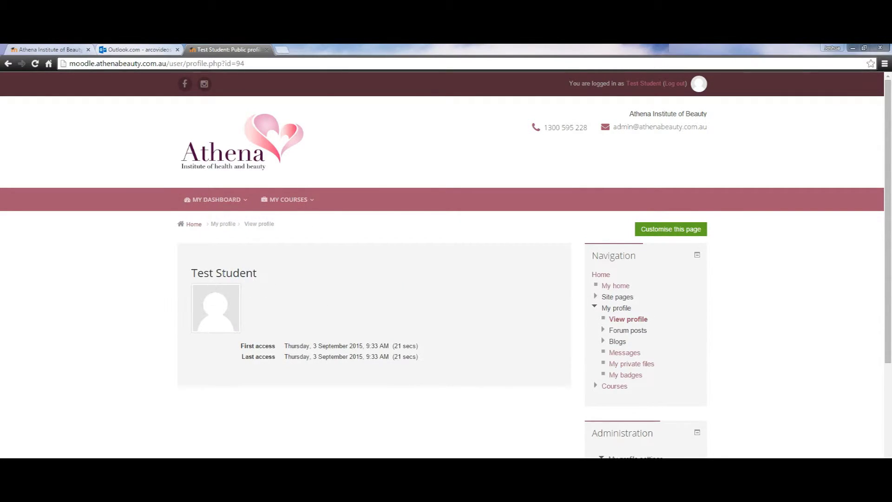
scroll(446, 279, down, 1)
scroll(435, 327, down, 1)
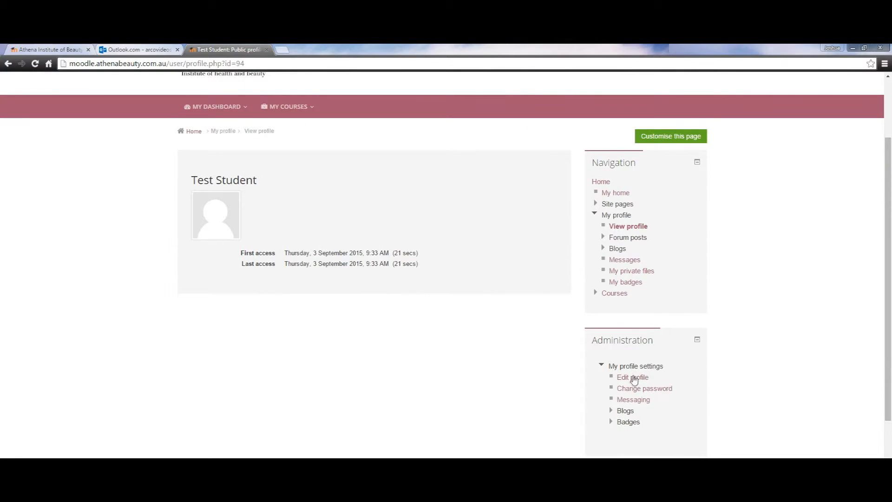
Review the email and first name in the Edit profile form, then return to the Athena homepage.
click(635, 378)
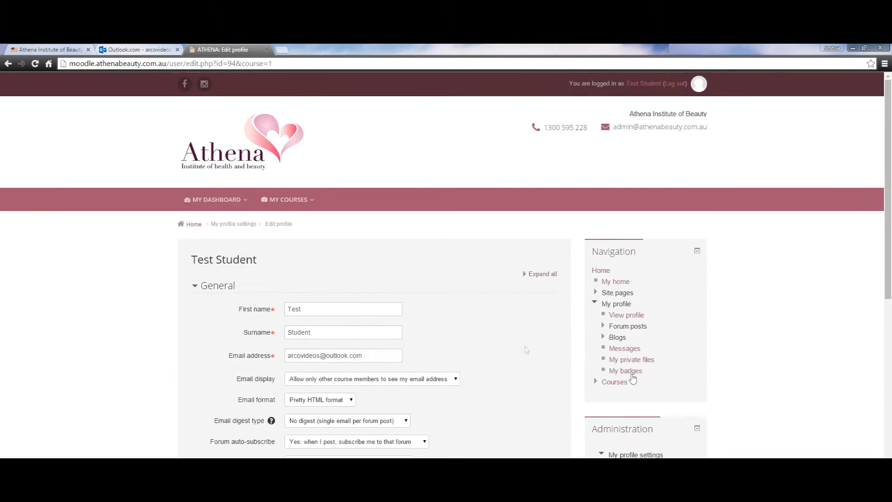
scroll(471, 330, down, 2)
click(324, 263)
scroll(426, 249, up, 1)
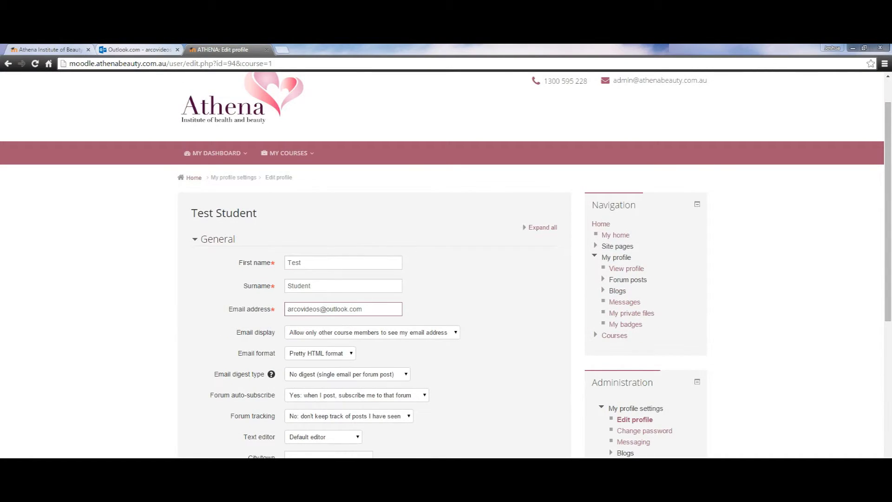
click(352, 262)
scroll(353, 239, up, 1)
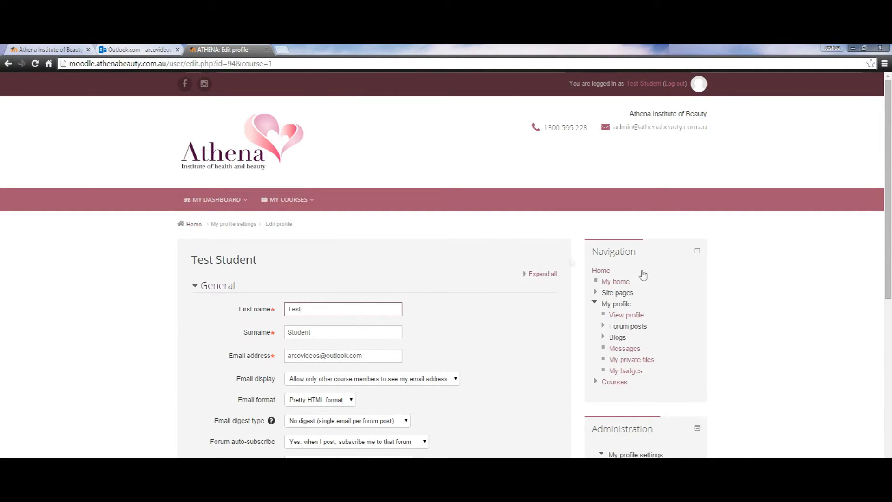
click(240, 154)
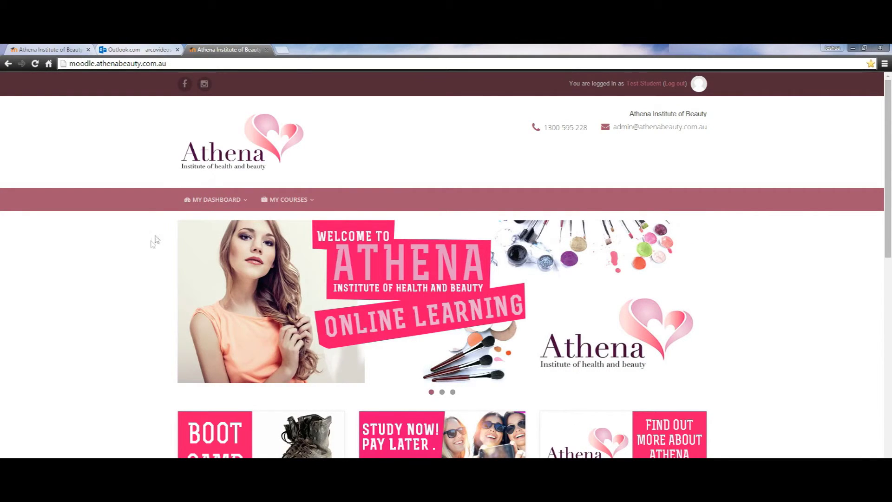
scroll(160, 211, down, 2)
scroll(162, 214, down, 2)
scroll(161, 213, down, 3)
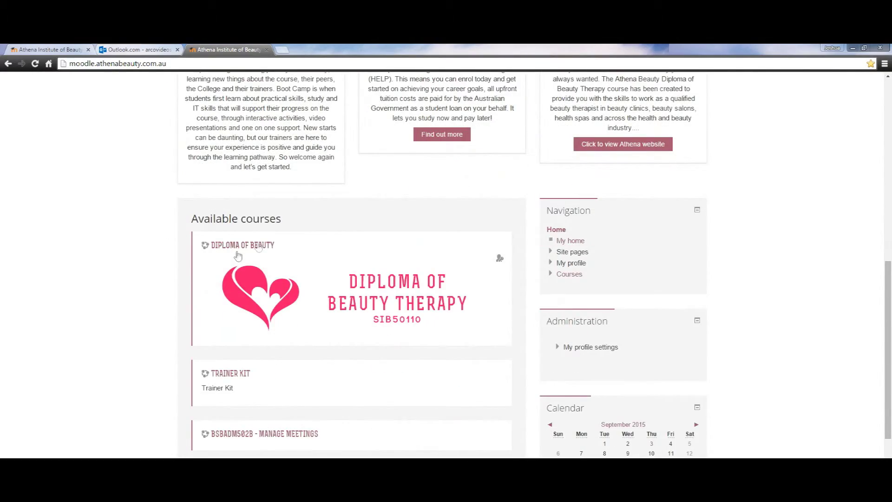
scroll(216, 270, up, 1)
scroll(209, 268, up, 2)
scroll(207, 266, up, 2)
scroll(207, 269, up, 2)
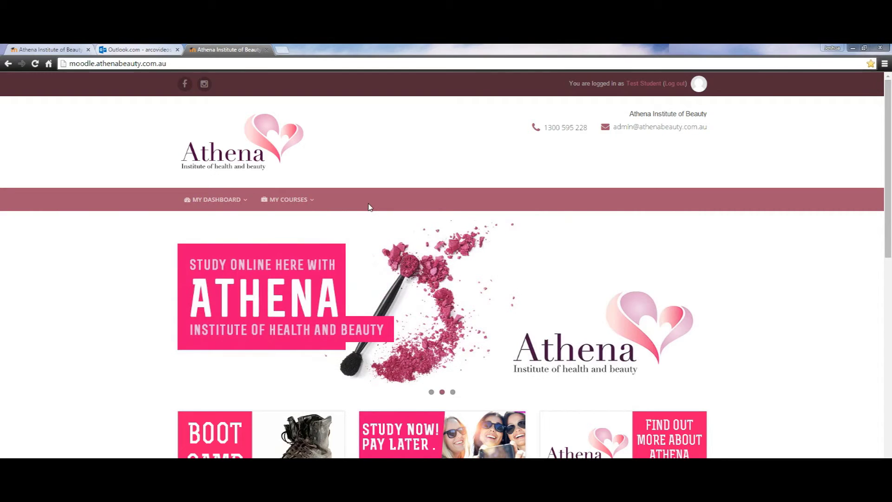
Open the MY DASHBOARD menu on the logged-in homepage.
click(227, 201)
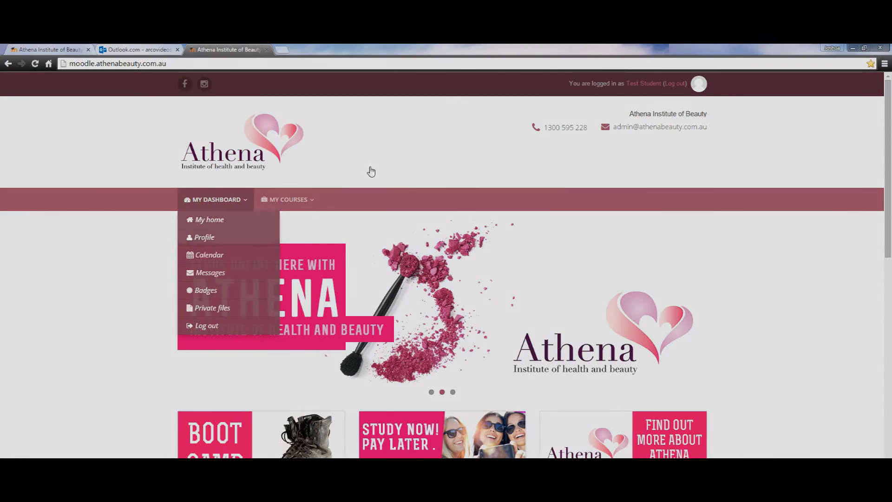